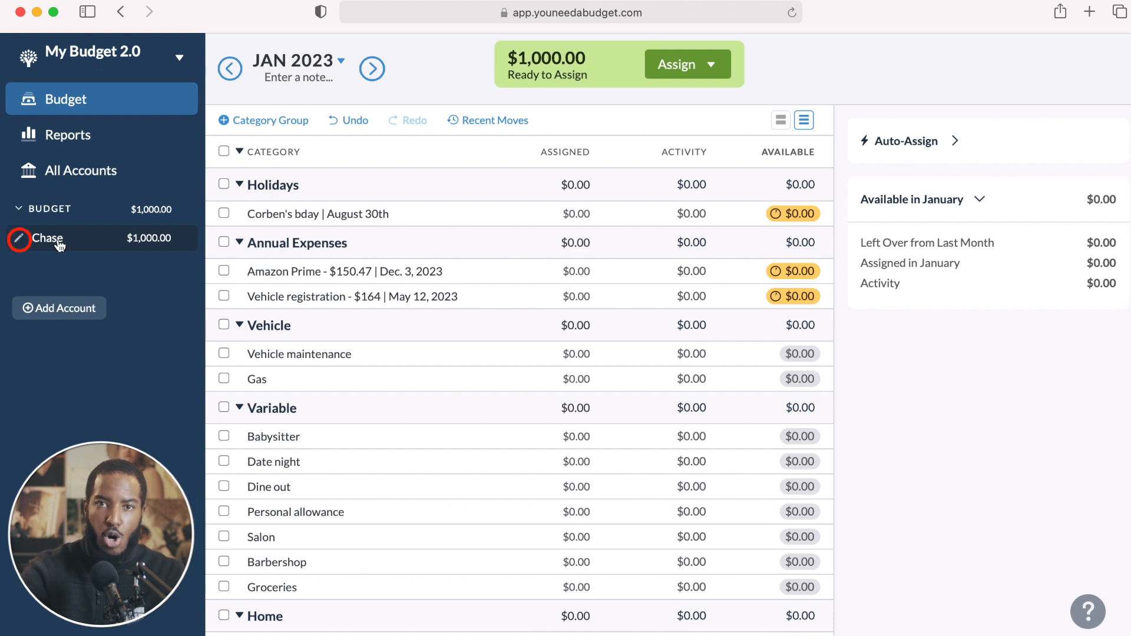
Step: Delete the Chase account from the budget
left_click(19, 238)
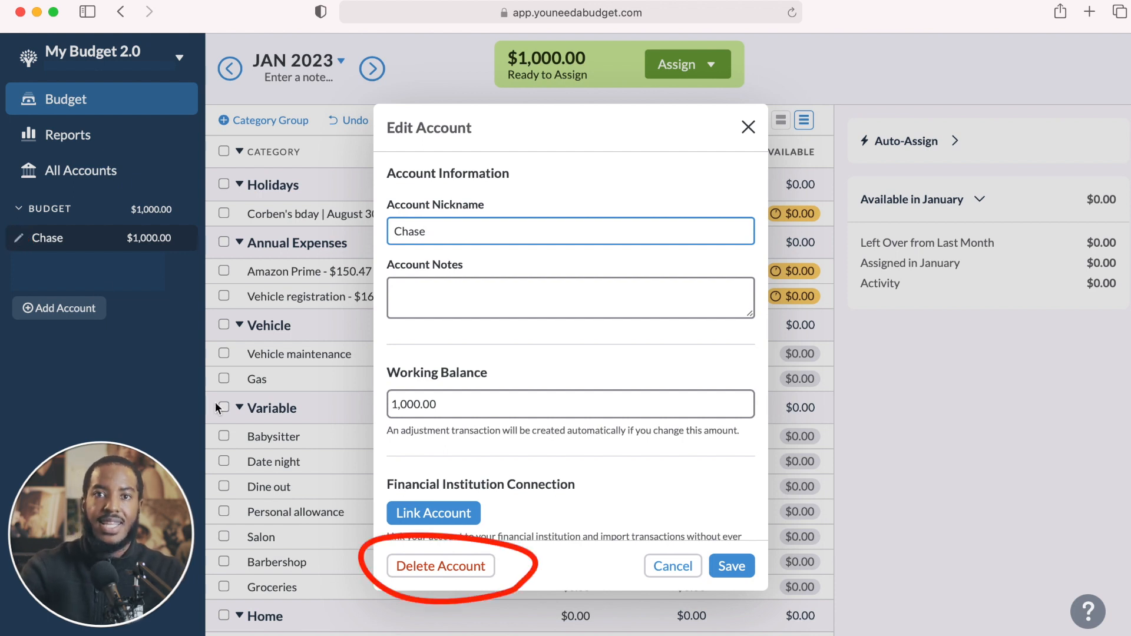
left_click(415, 558)
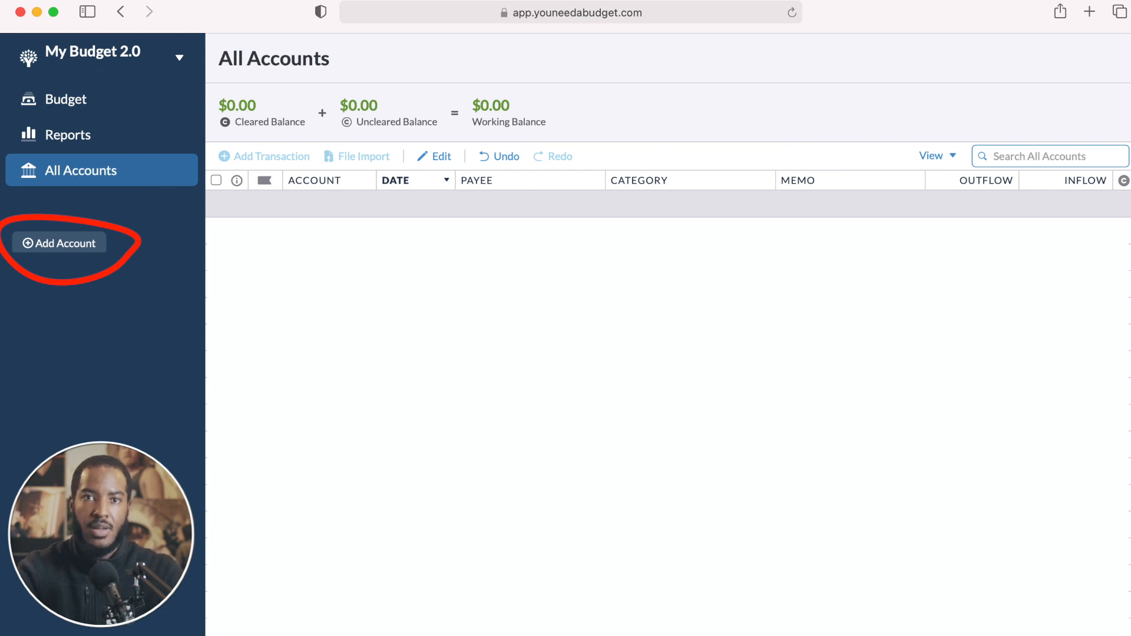
Step: Add the Preferred Checking account from the existing Wells Fargo connection as a new linked checking account
left_click(86, 245)
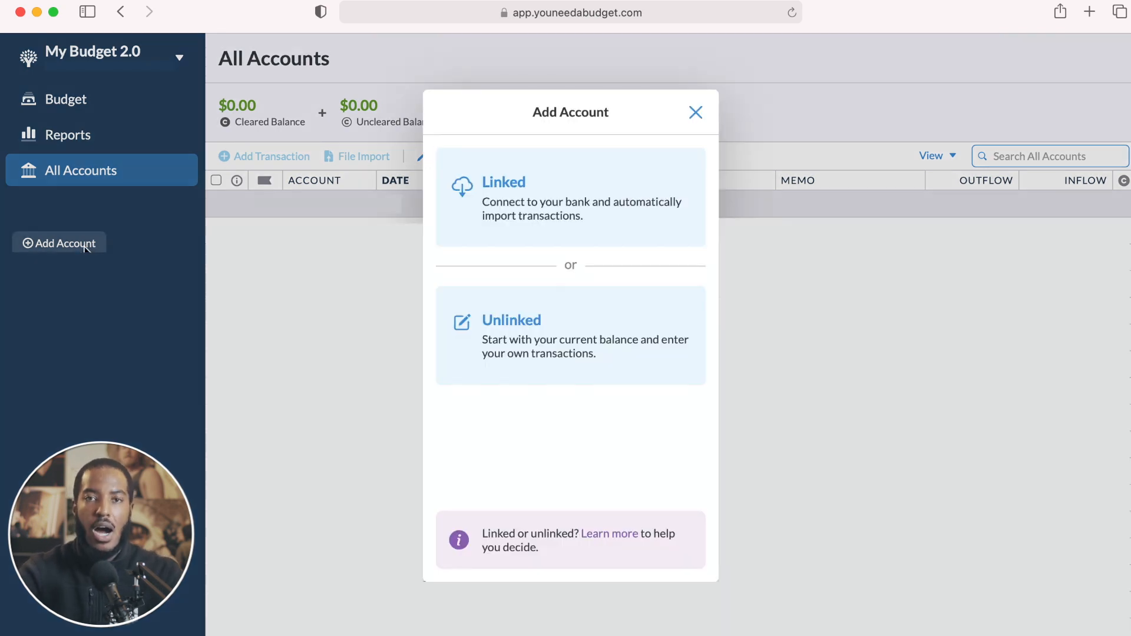
left_click(512, 199)
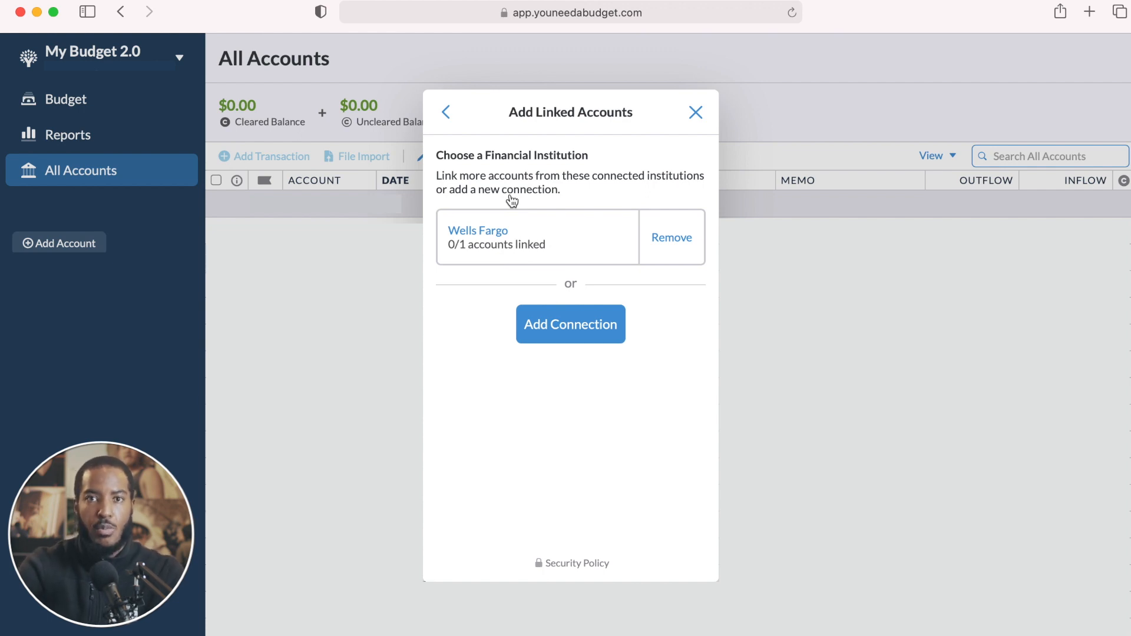
key("XF86AudioRaiseVolume")
key("XF86AudioRaiseVolume")
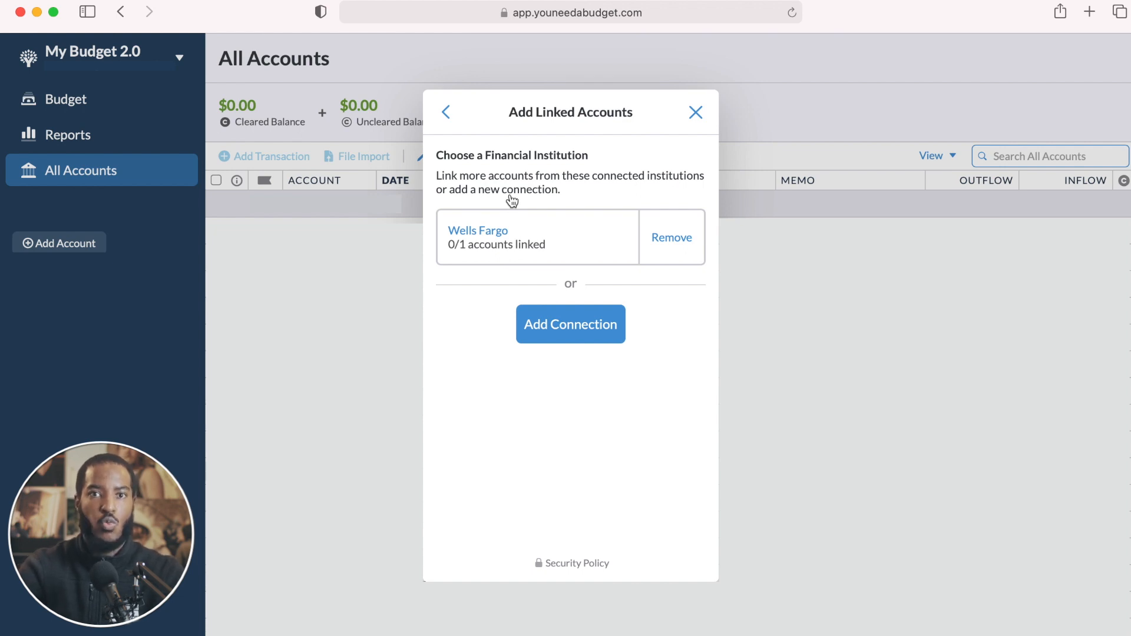
left_click(497, 232)
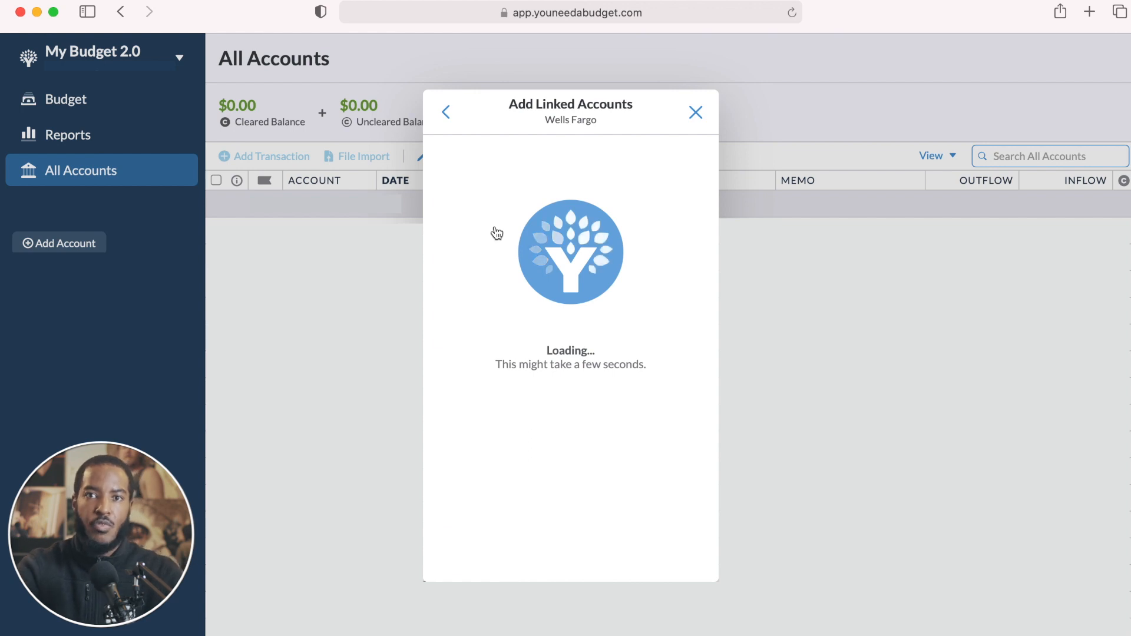
left_click(505, 268)
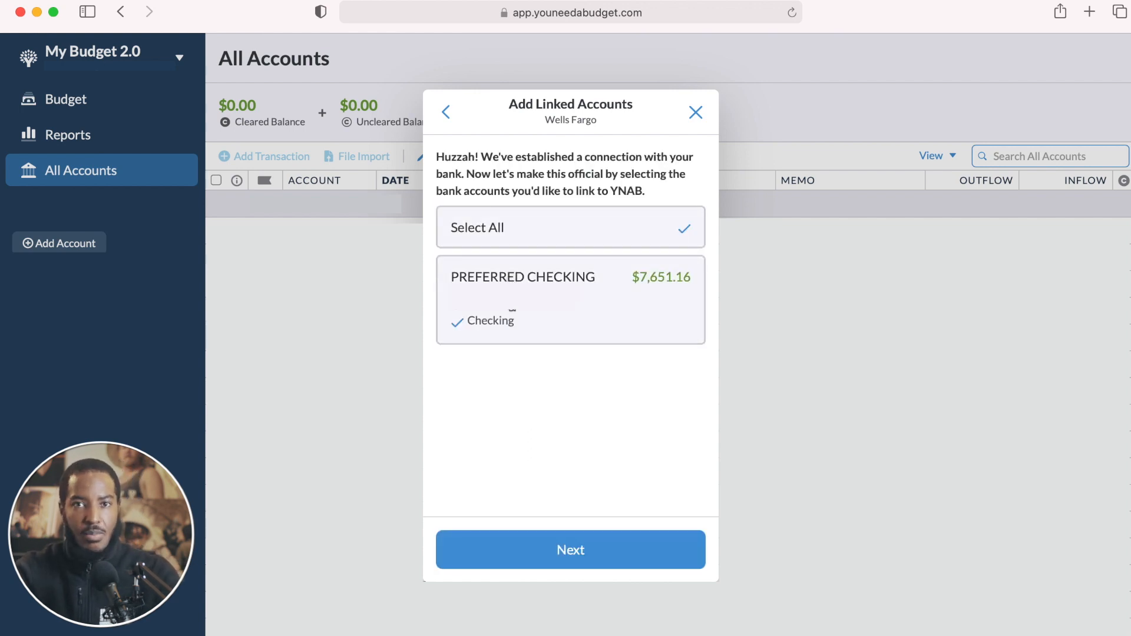
left_click(546, 549)
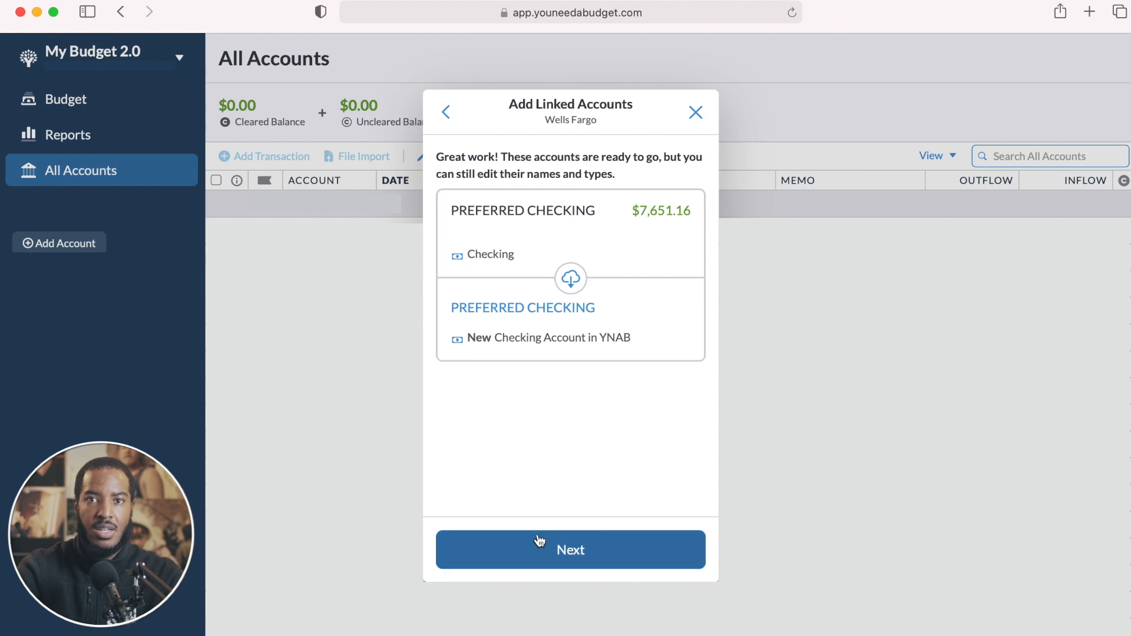
left_click(540, 547)
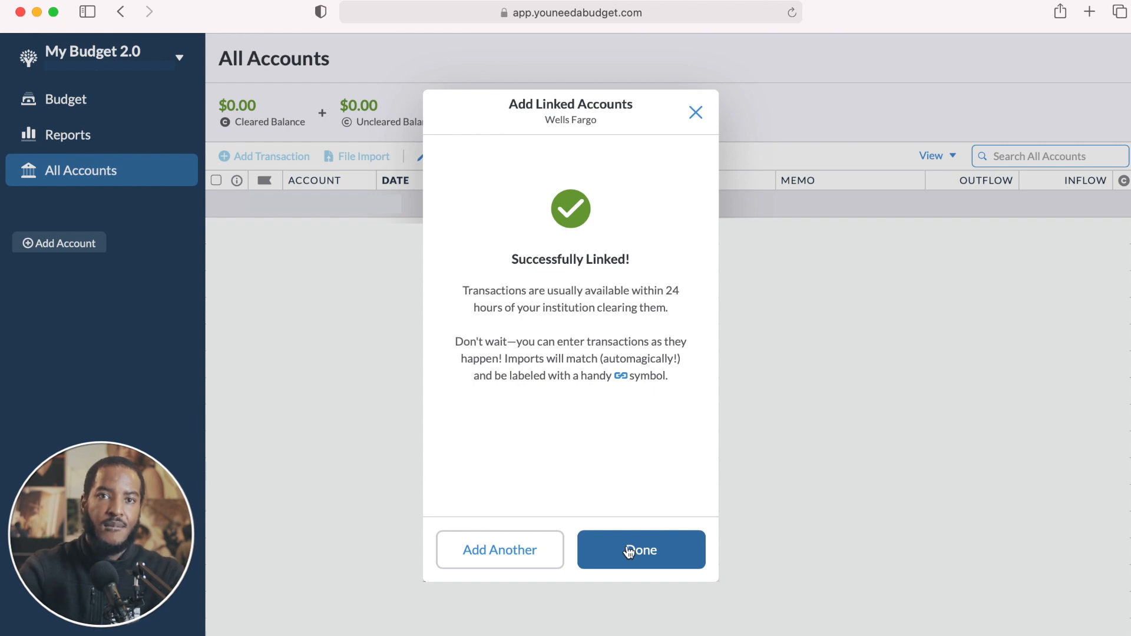
left_click(629, 552)
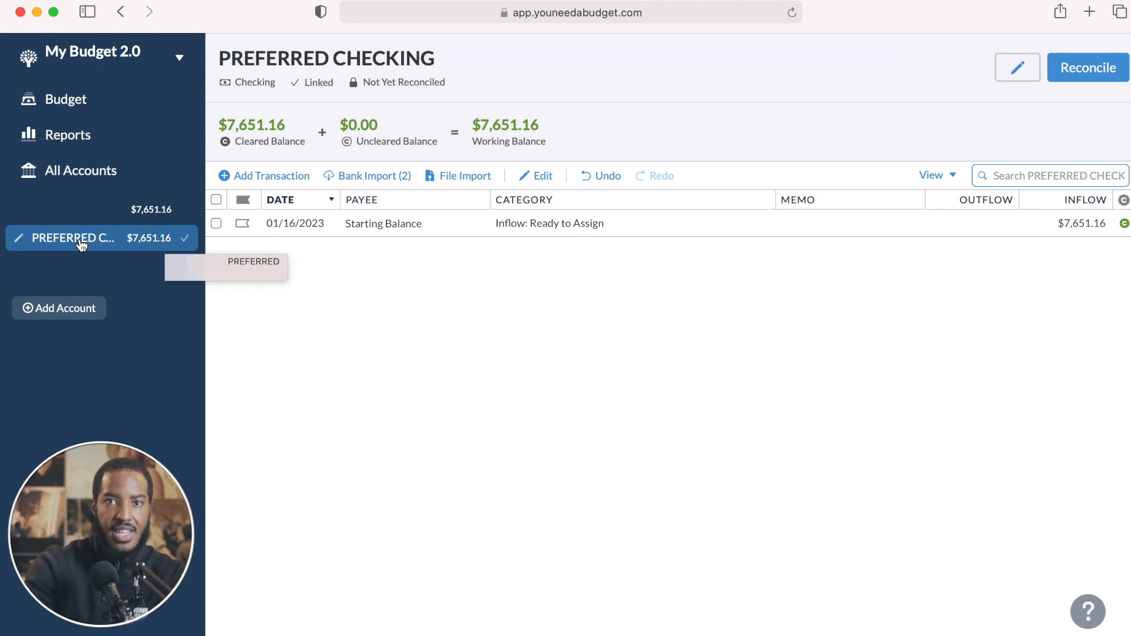
Step: Change the linked checking account's nickname to Wells Fargo, save it, and return to the budget
left_click(18, 237)
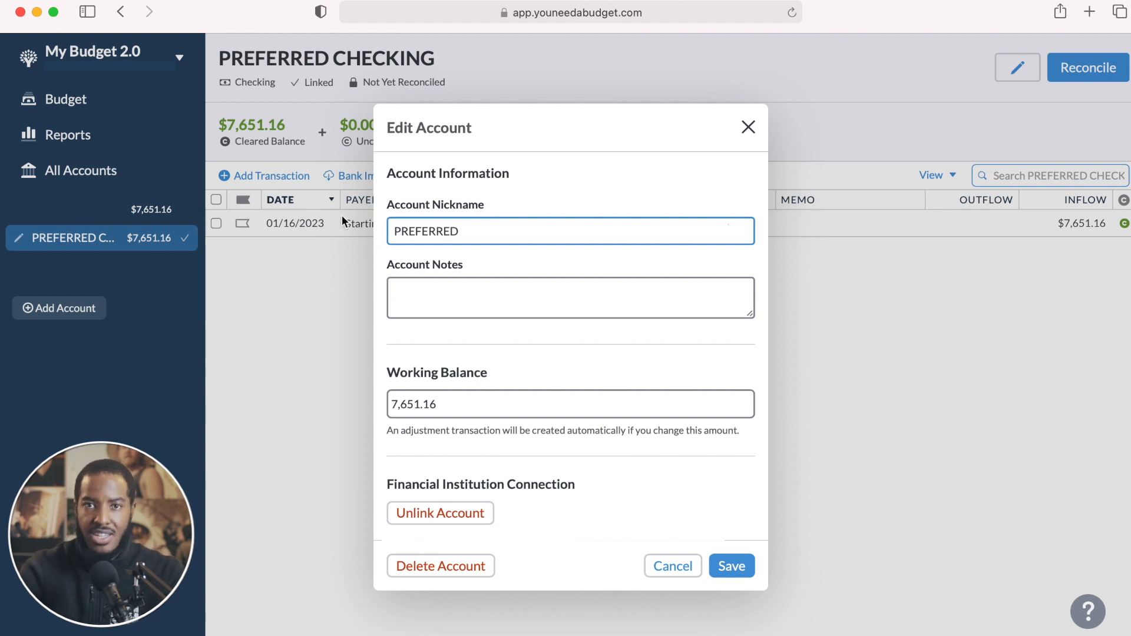
double_click(453, 232)
type("W")
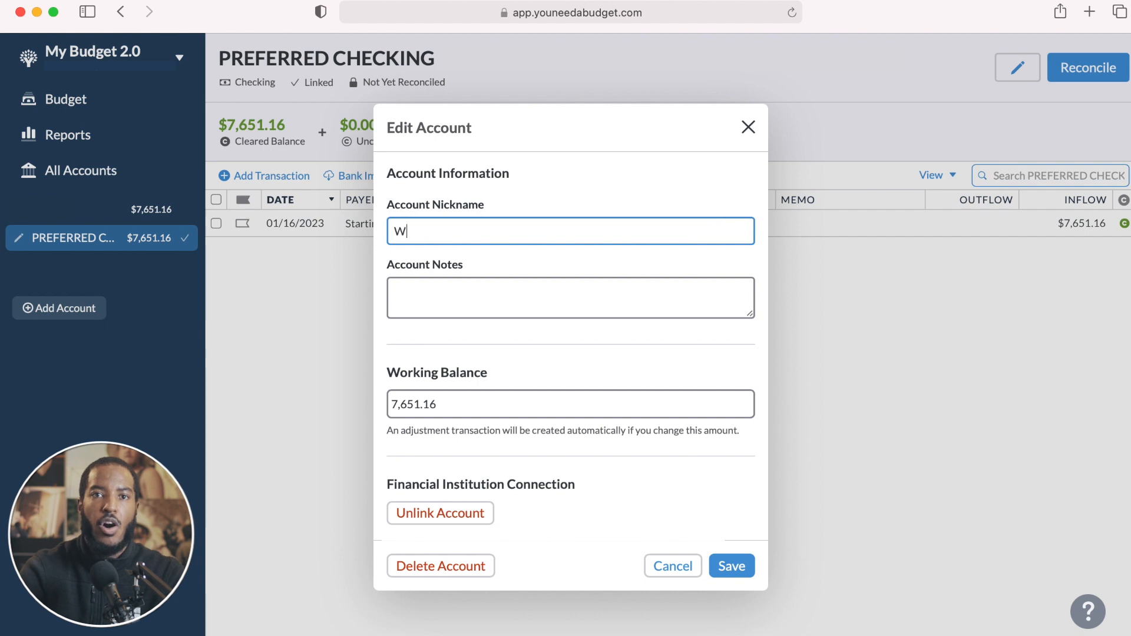
type("ells Fargo")
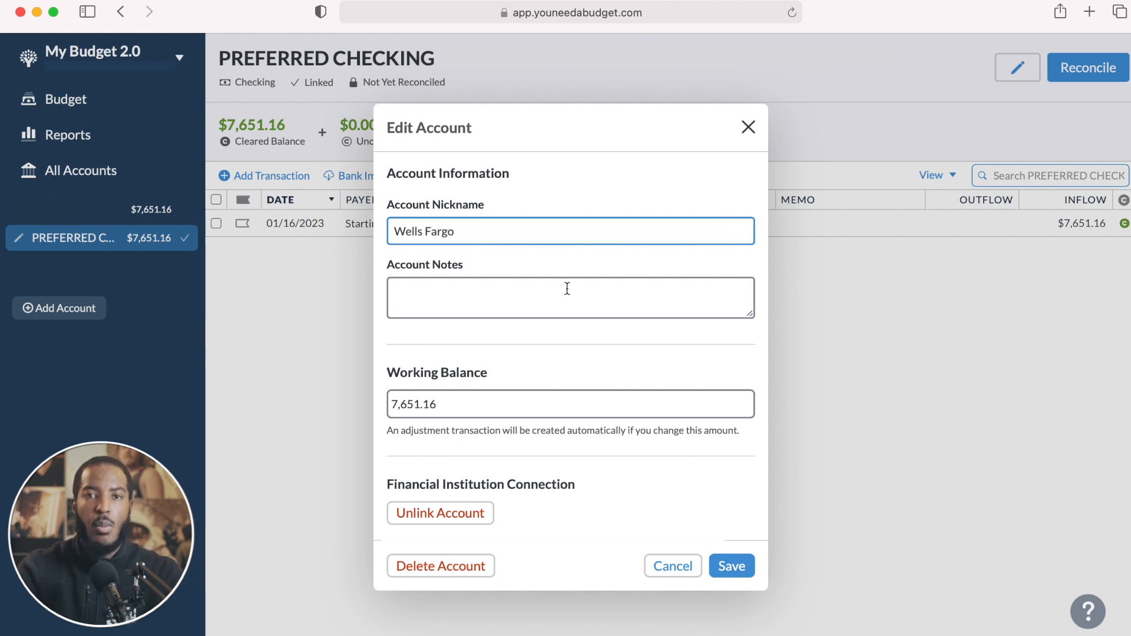
left_click(730, 566)
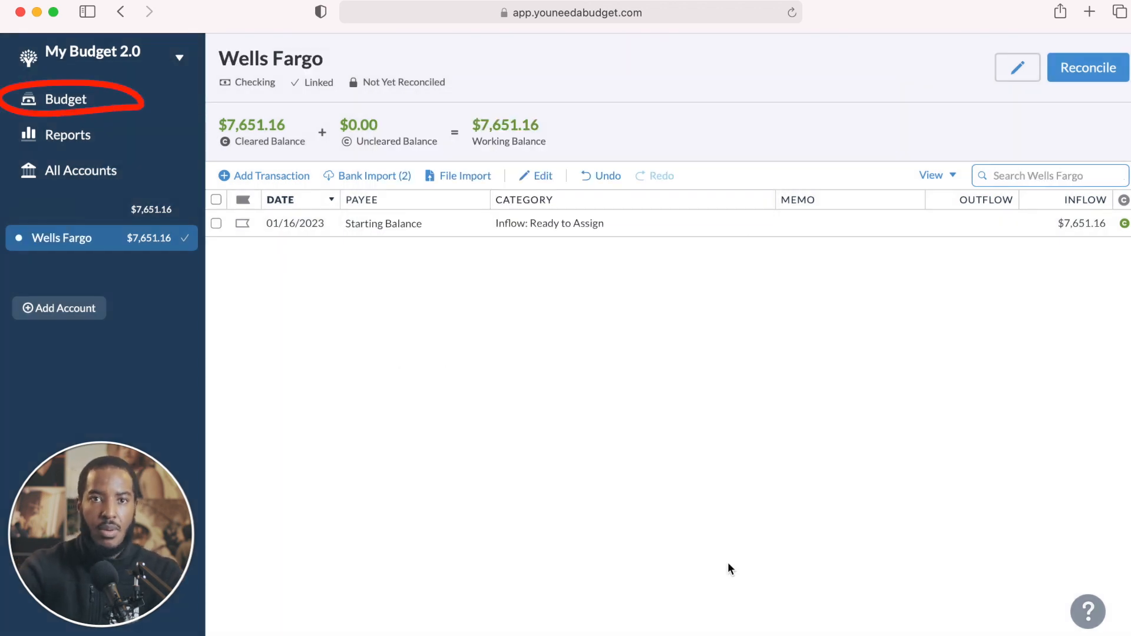
left_click(139, 105)
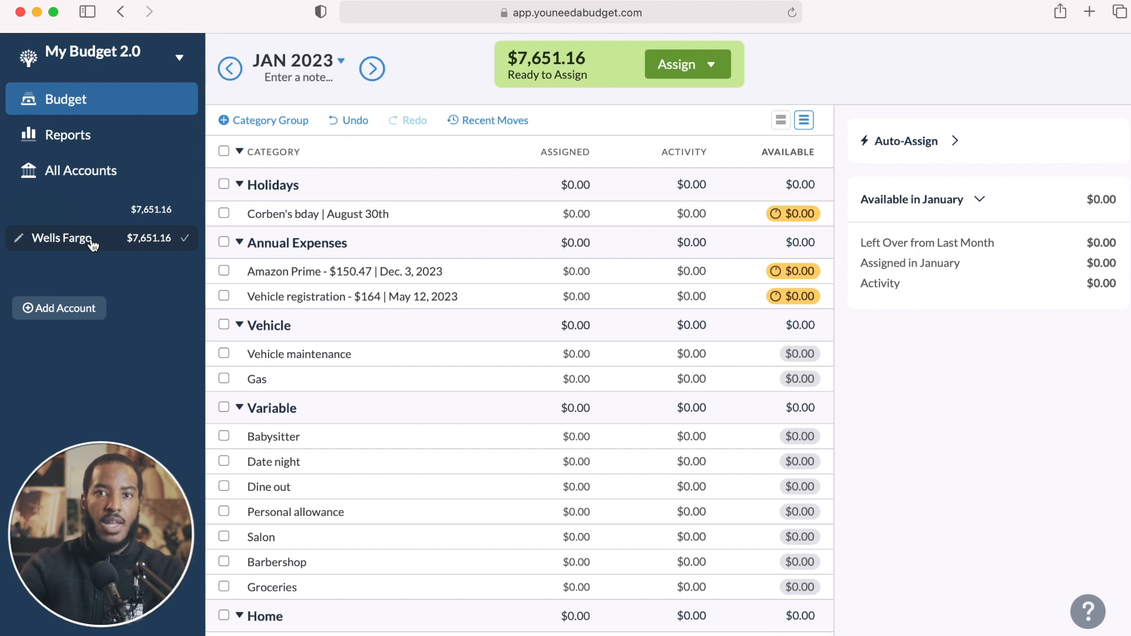
Step: View the Wells Fargo account's settings and close them without saving
left_click(21, 239)
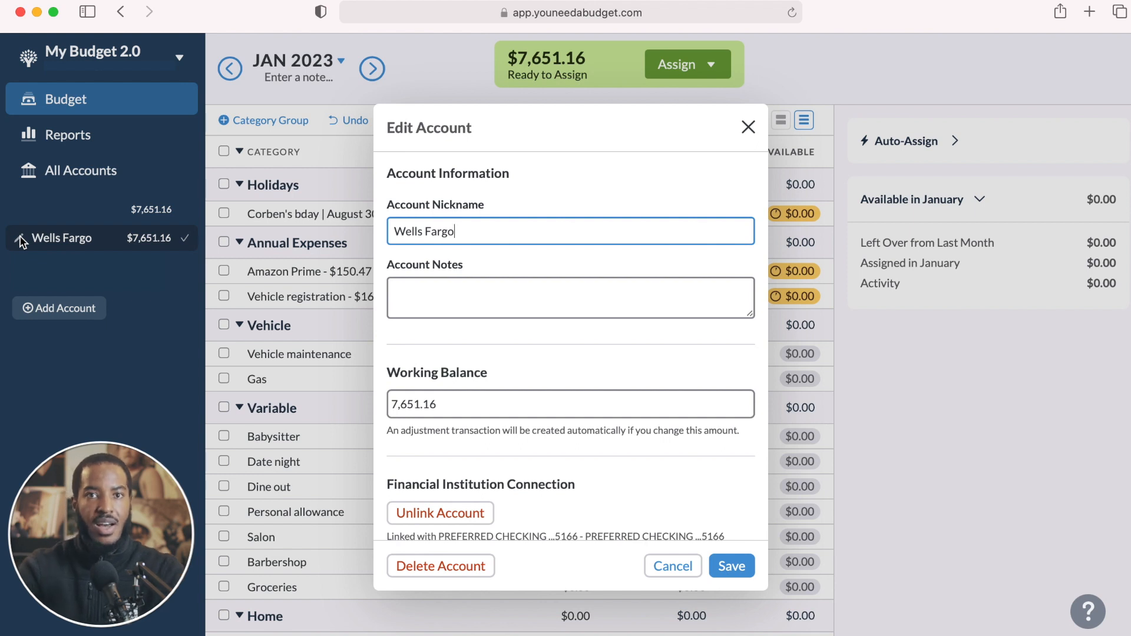
left_click(670, 565)
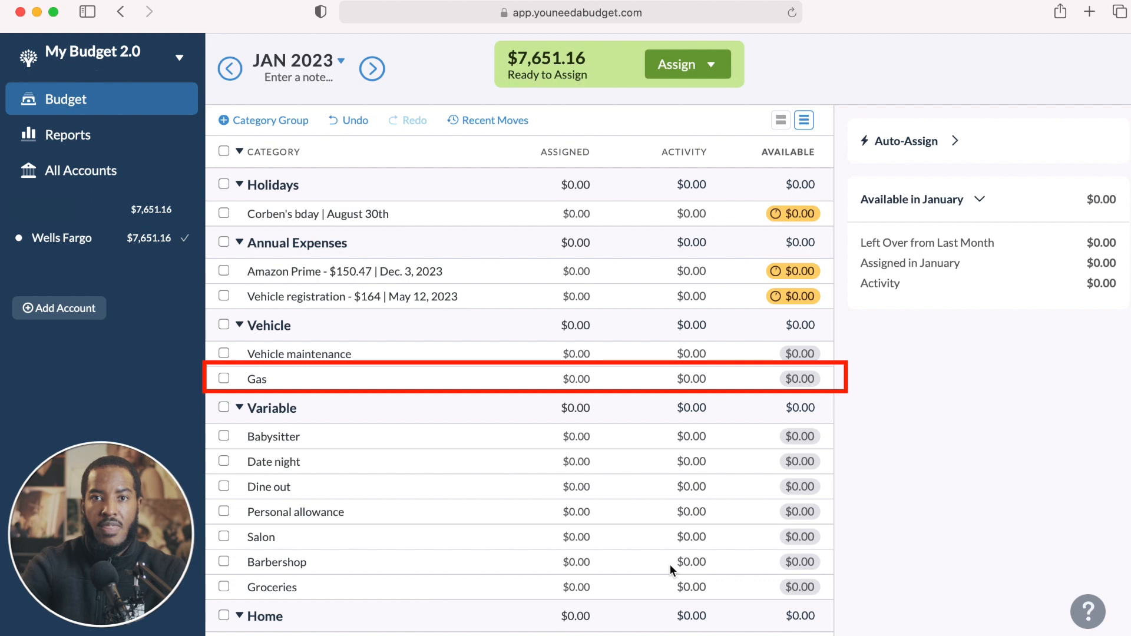
Step: Assign $50 to the Gas category under Vehicle for January 2023, then deselect the category
left_click(581, 378)
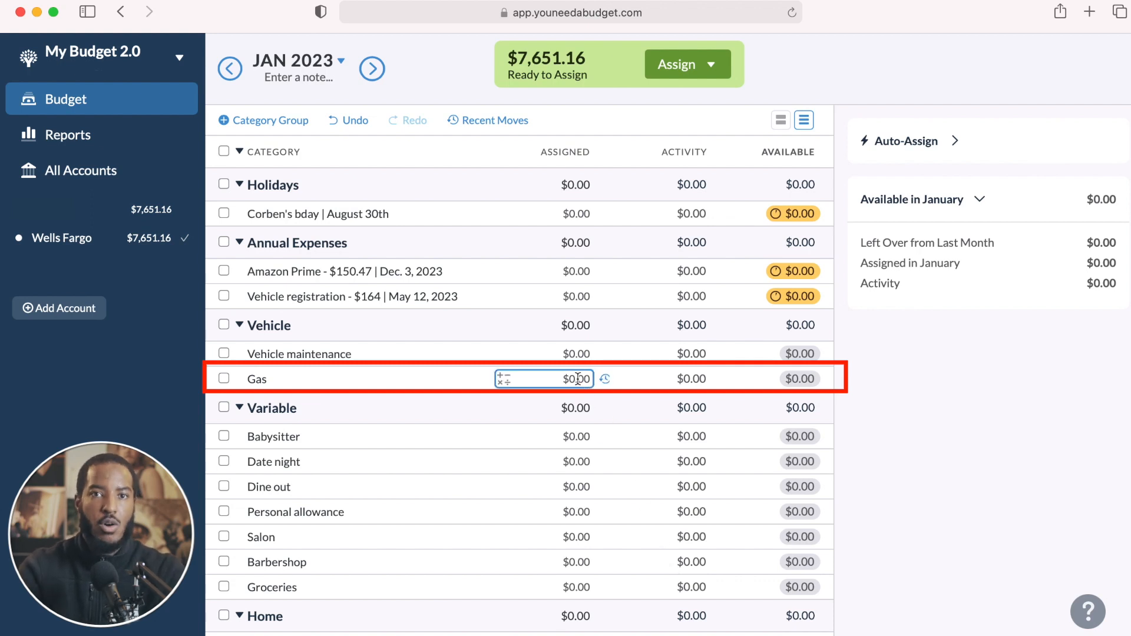
left_click(578, 378)
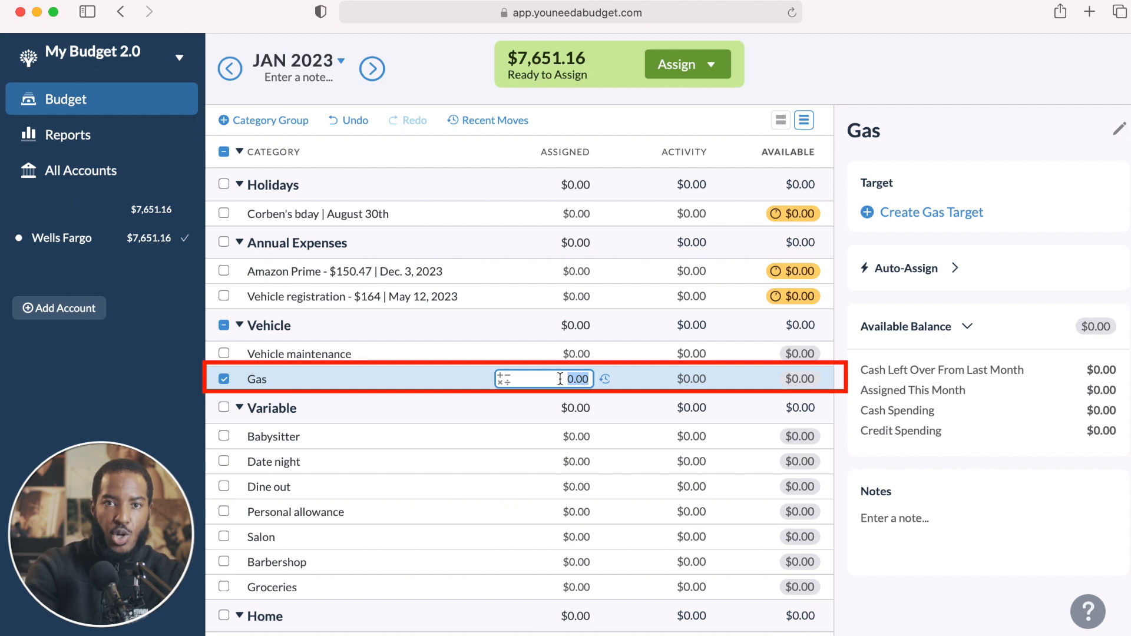
type("50")
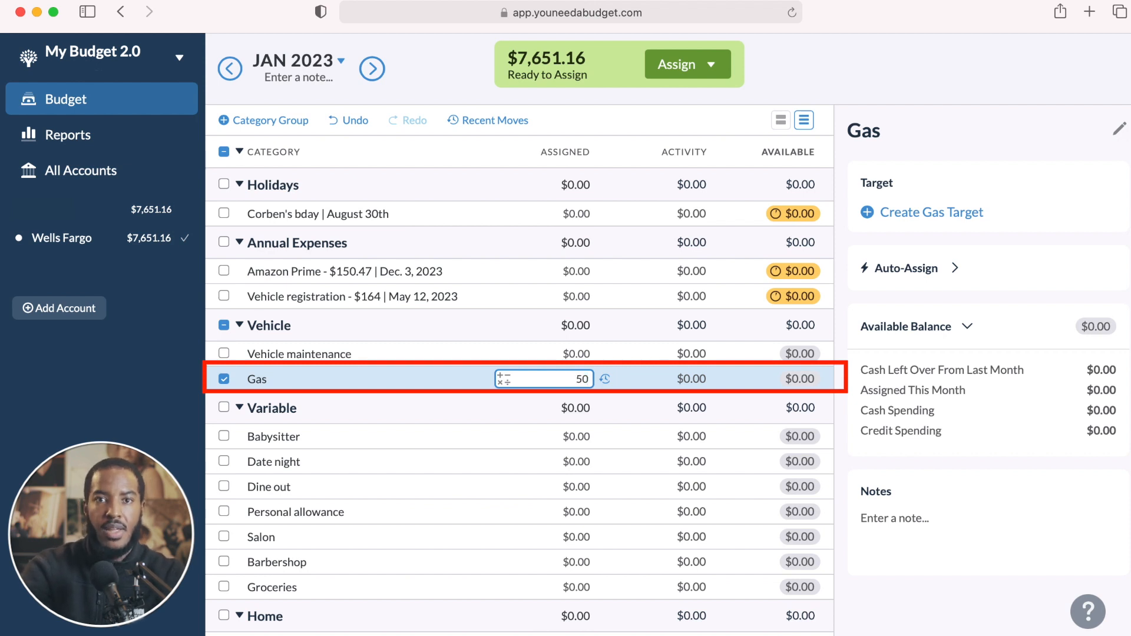
key("Return")
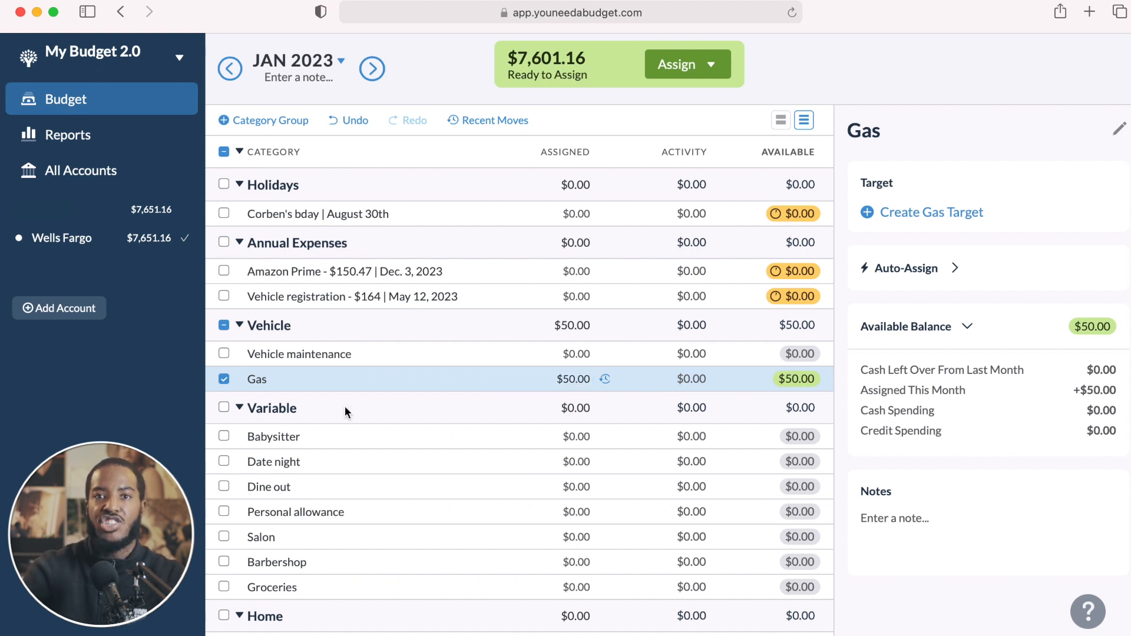
left_click(224, 379)
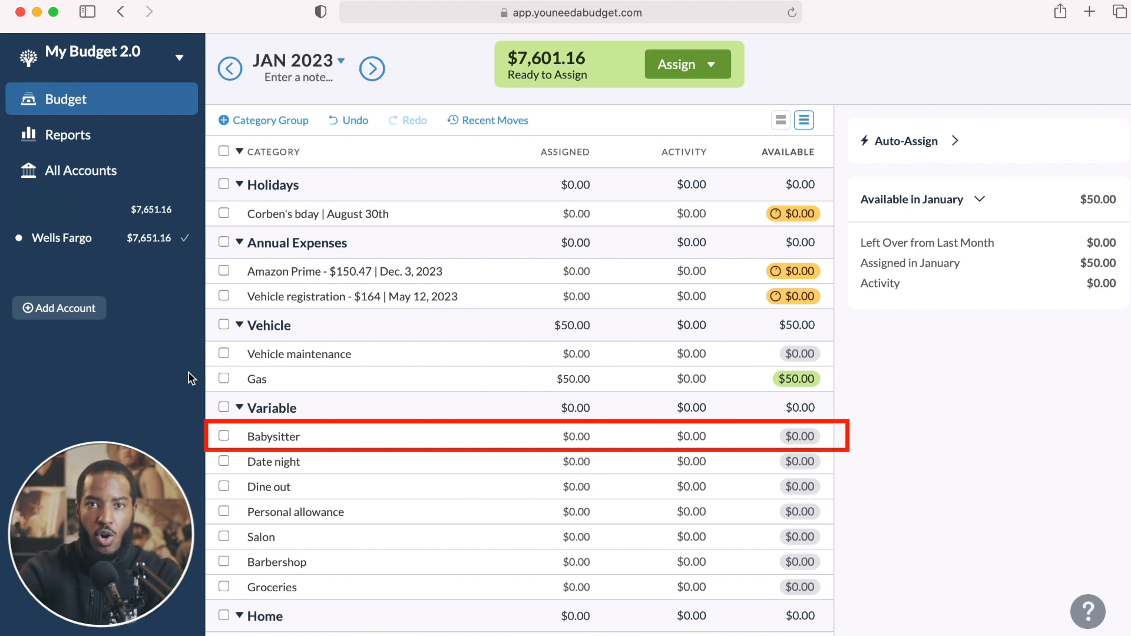
Step: Assign $7,591.16 to the Babysitter category in the Variable group and deselect the category
left_click(524, 437)
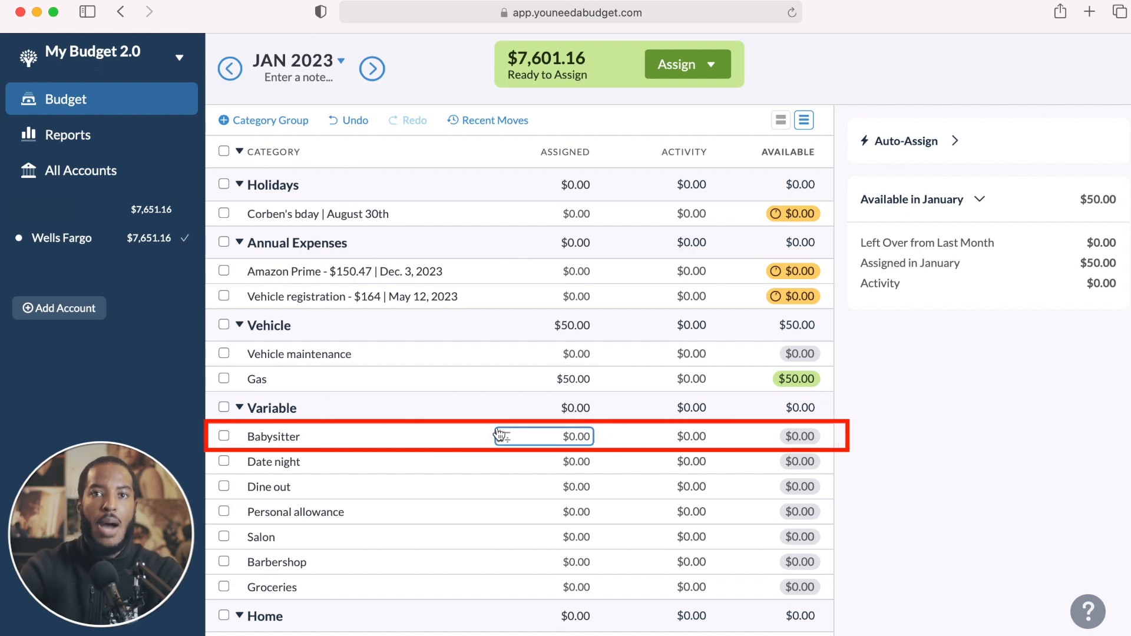
left_click(560, 437)
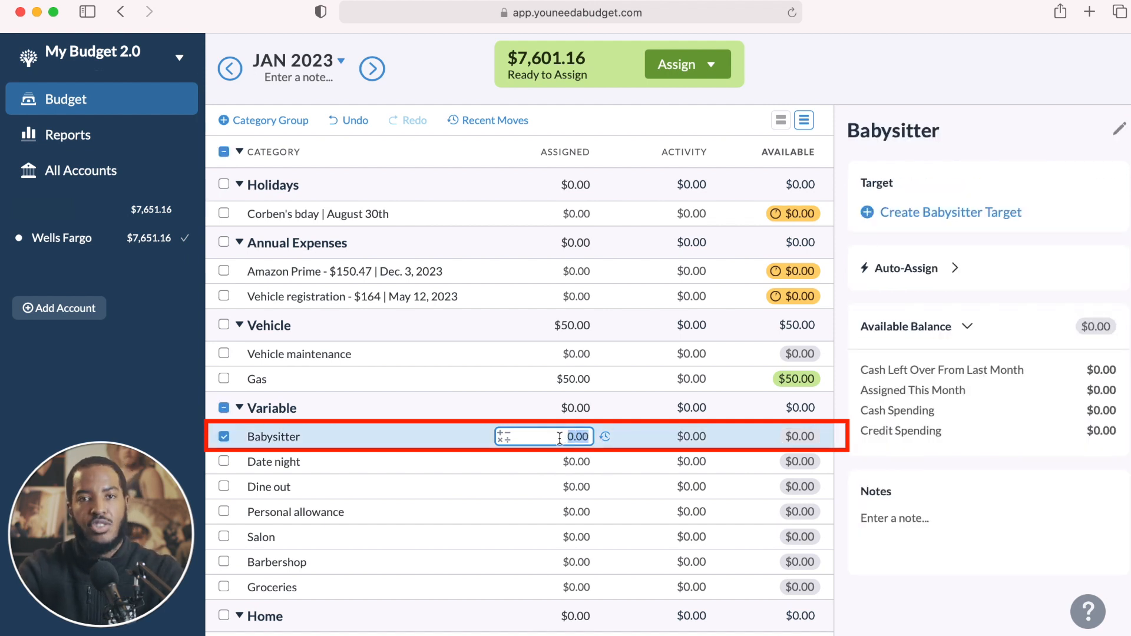
type("75")
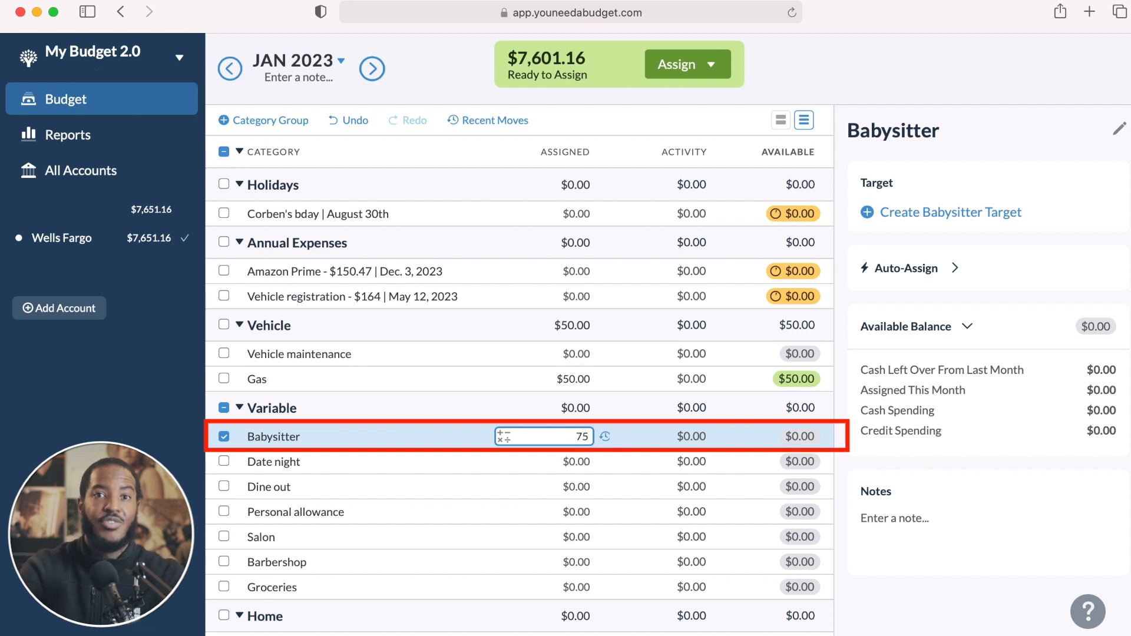
type("9")
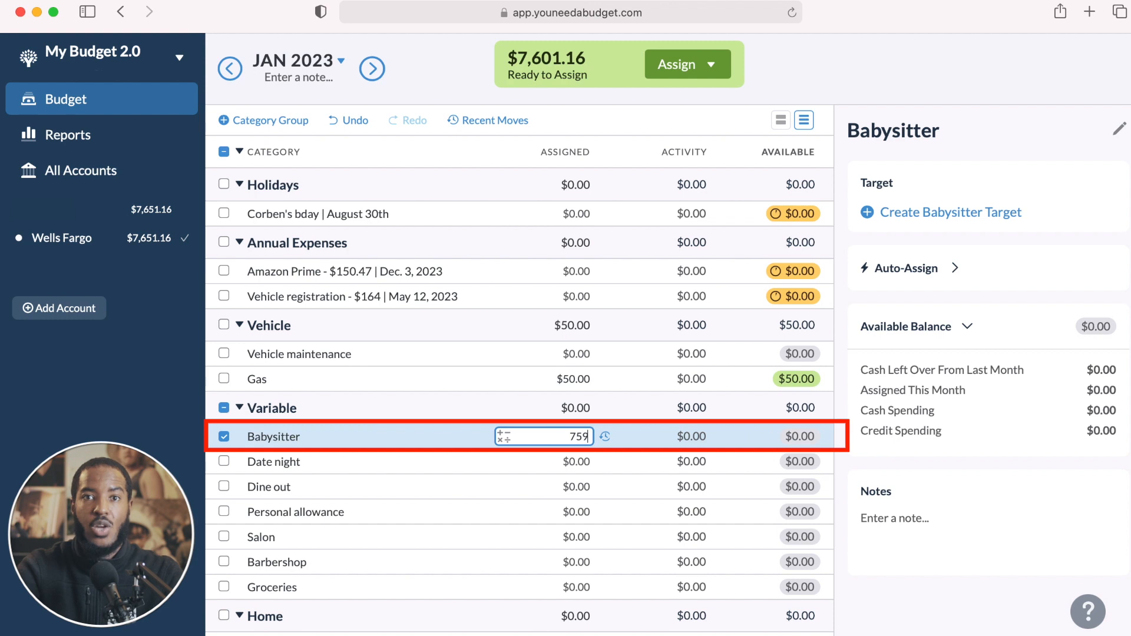
type("1.16")
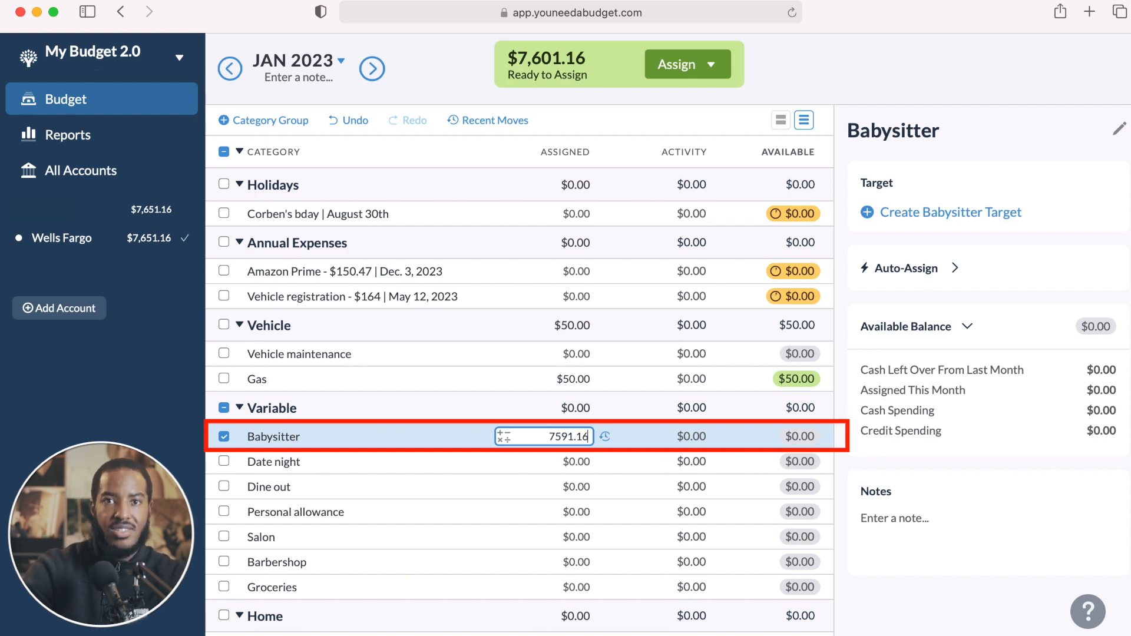
key("Return")
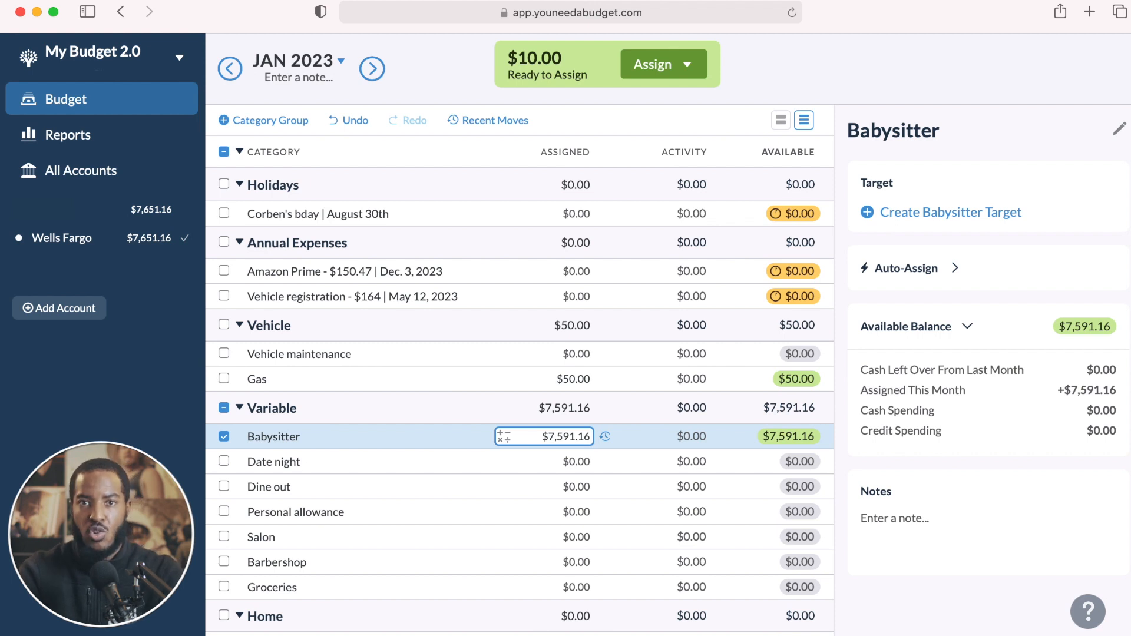
left_click(226, 436)
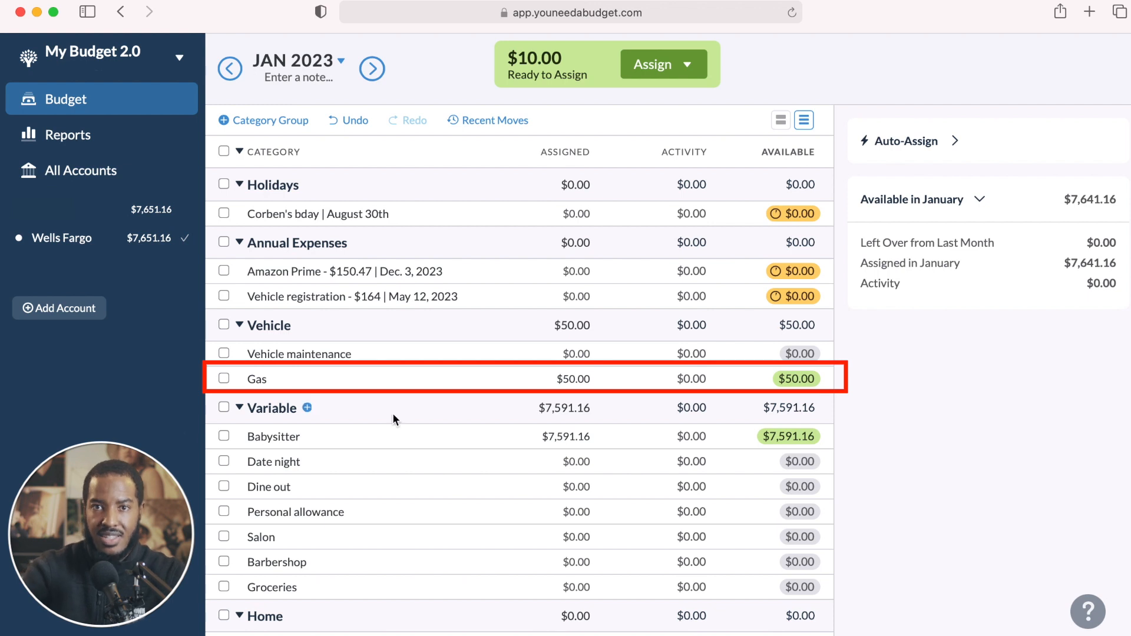
Step: Add $10 to the amount assigned to Gas using the built-in calculator, and deselect the category
left_click(566, 380)
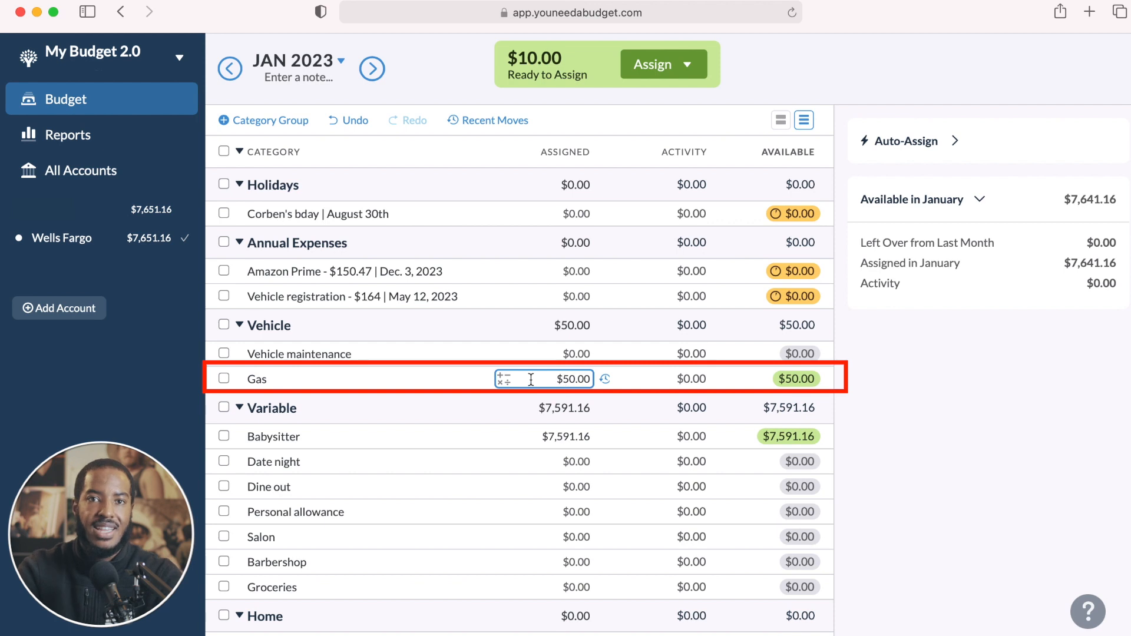
left_click(504, 380)
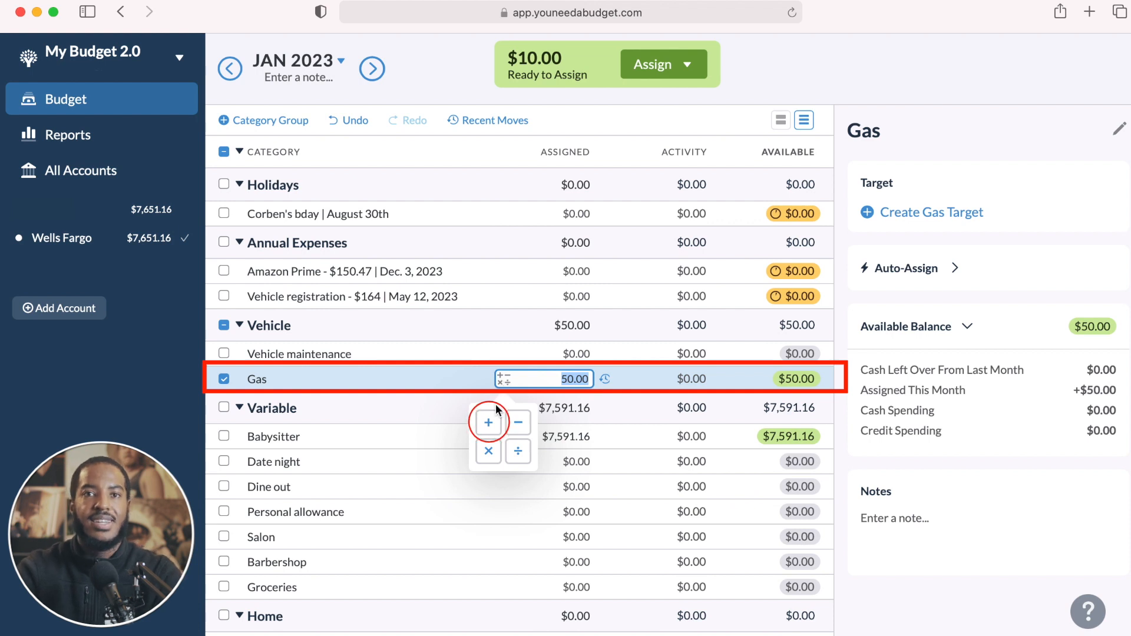
left_click(489, 423)
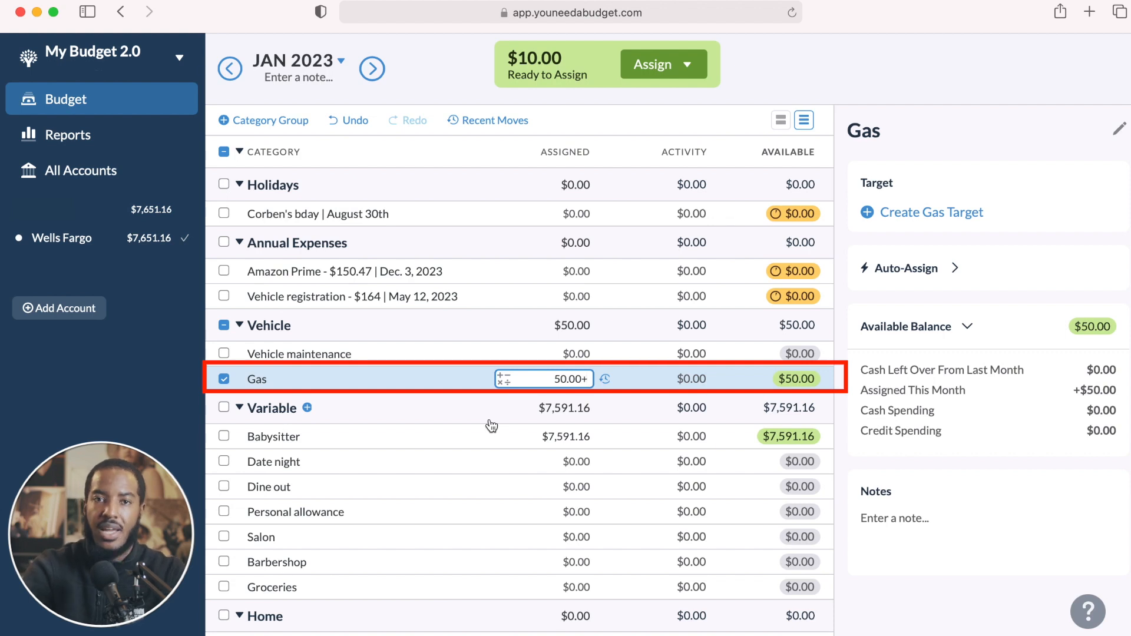
type("10")
key("Return")
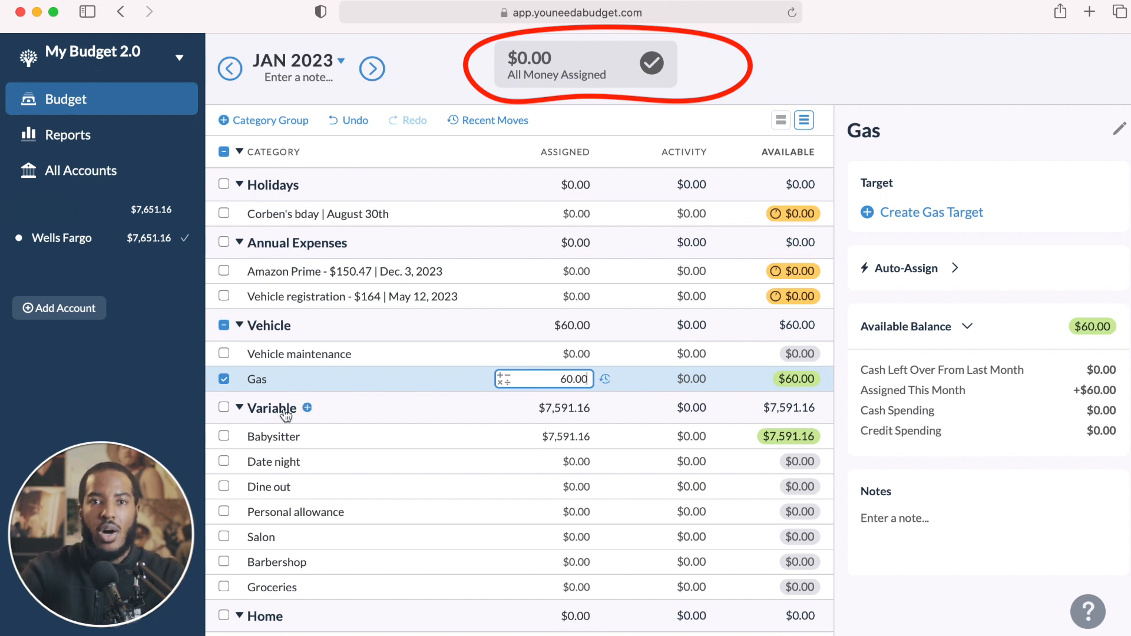
left_click(224, 377)
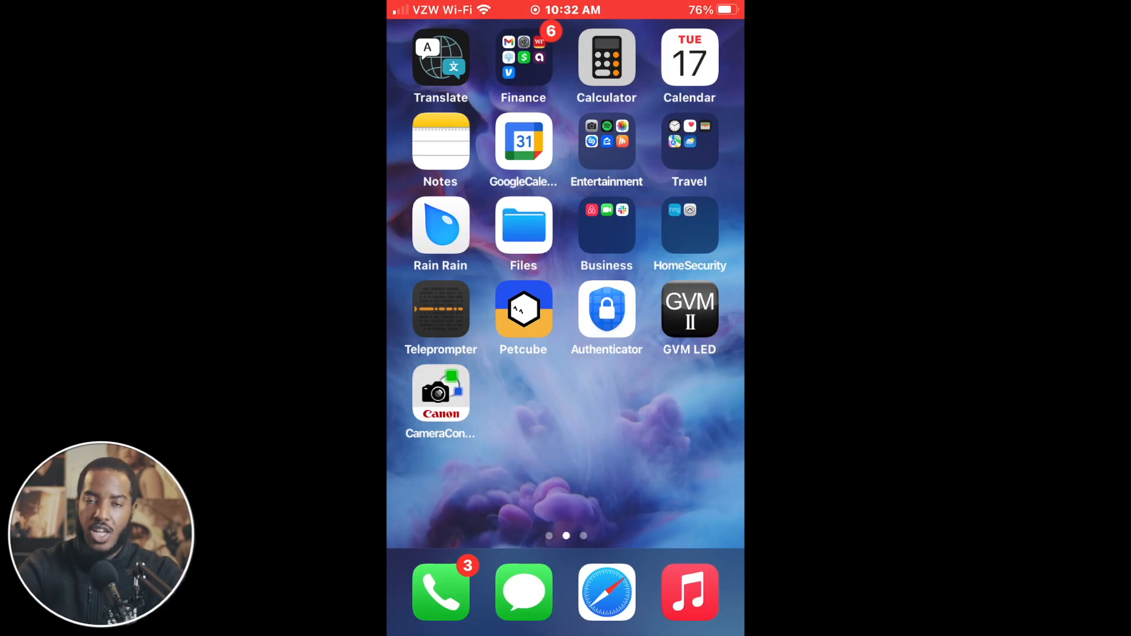
Step: Open the YNAB app on the phone and look through the January 2023 budget down to the Transportation category under Vehicle
left_click(523, 57)
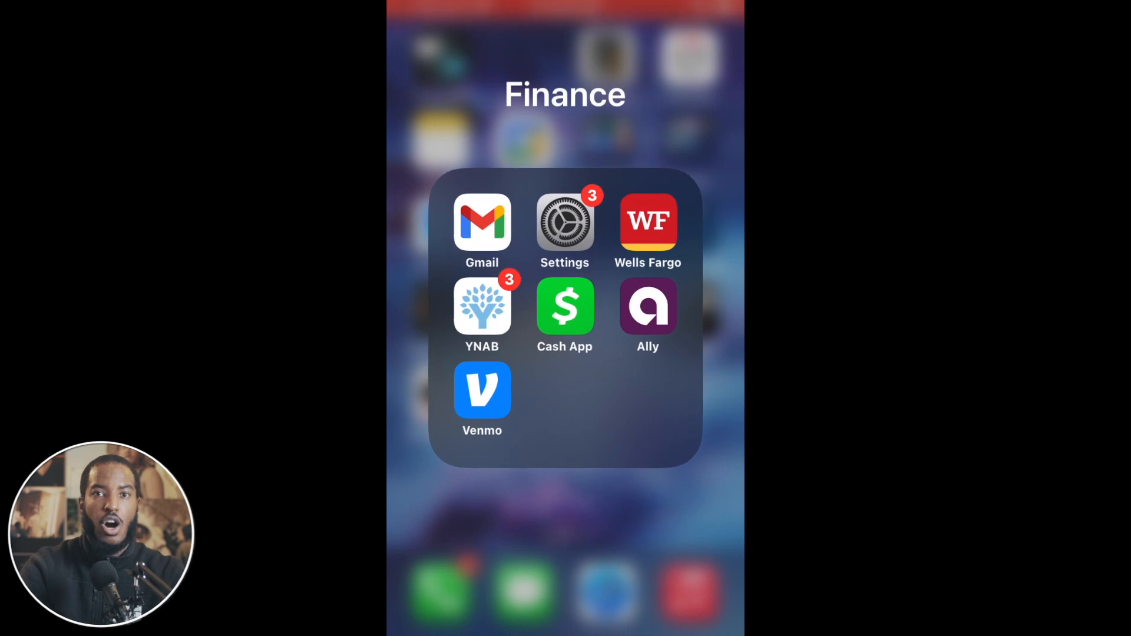
left_click(482, 306)
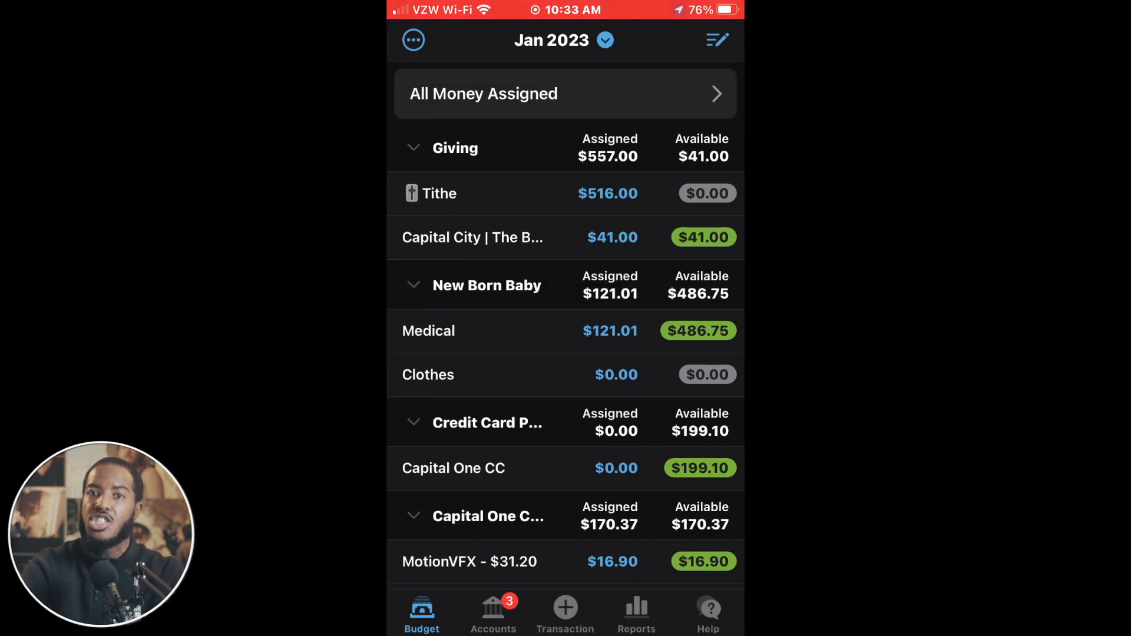
scroll(566, 324, "down", 15)
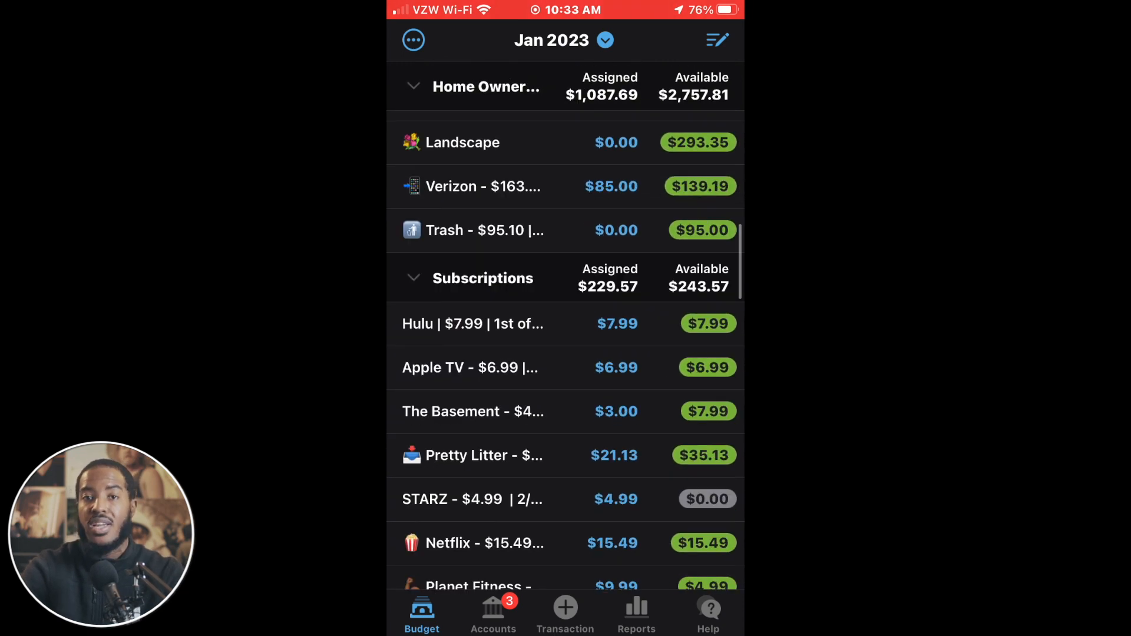
scroll(566, 324, "down", 15)
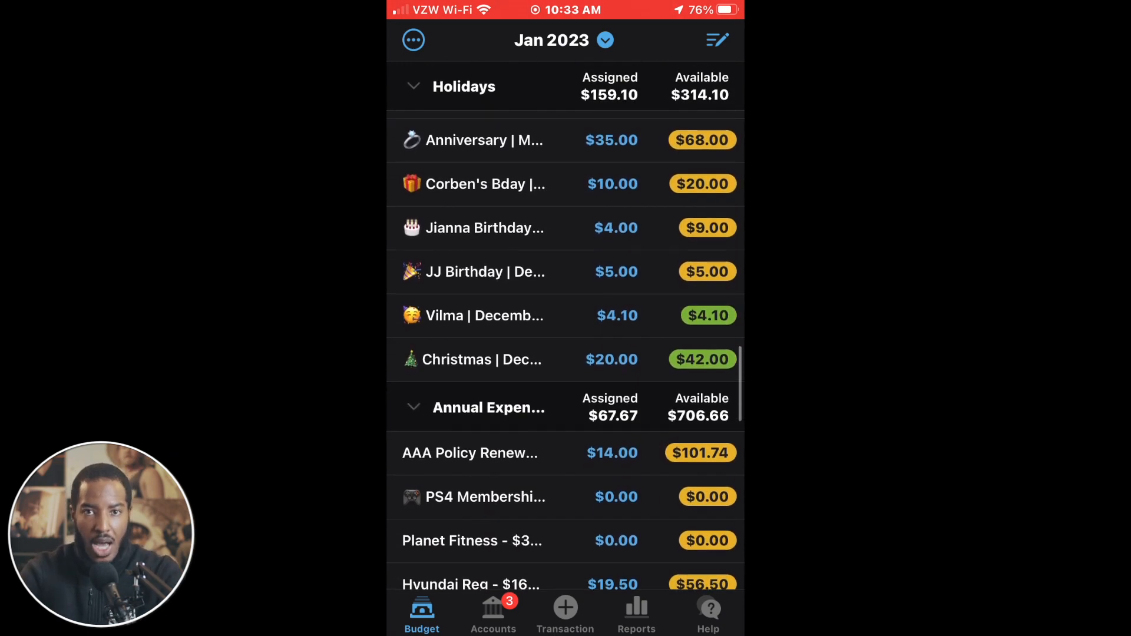
scroll(566, 324, "down", 10)
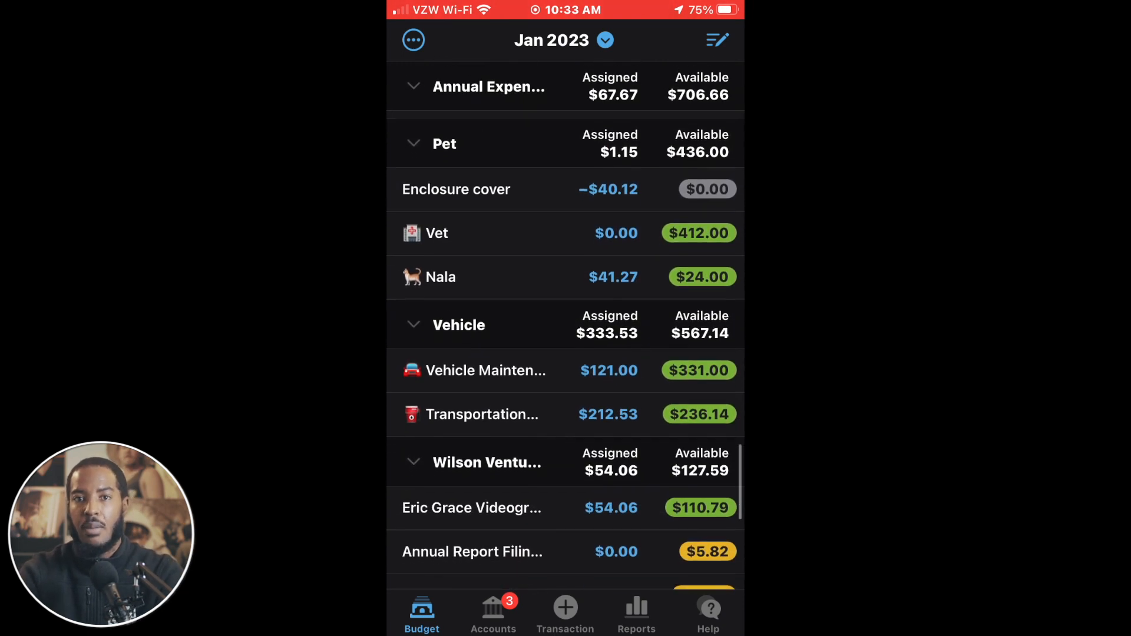
left_click_drag(565, 394, 752, 422)
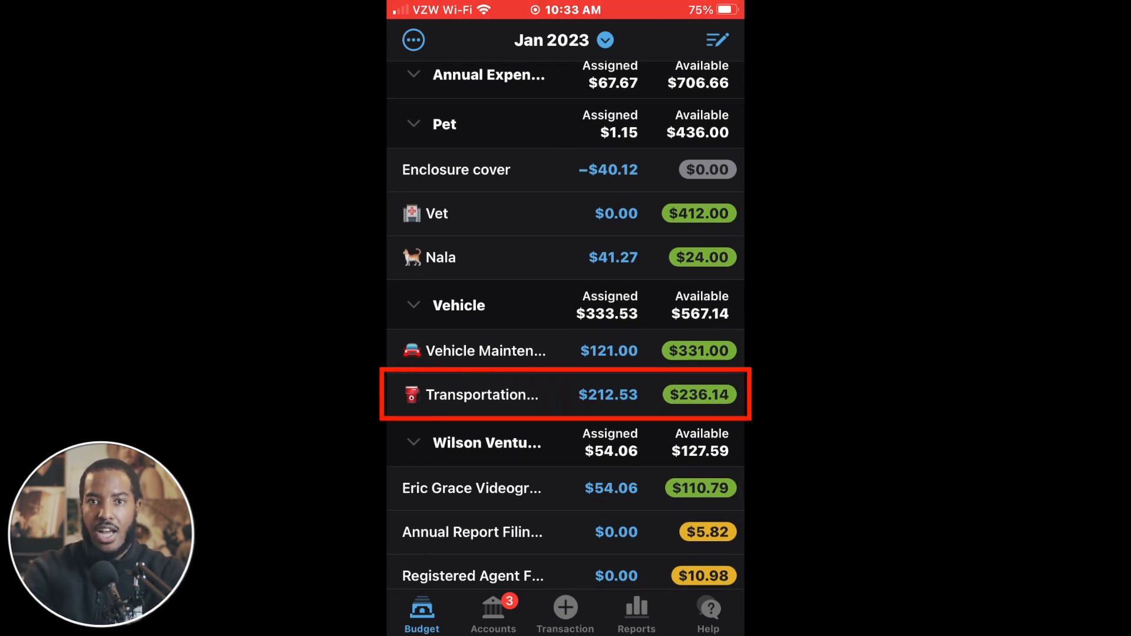